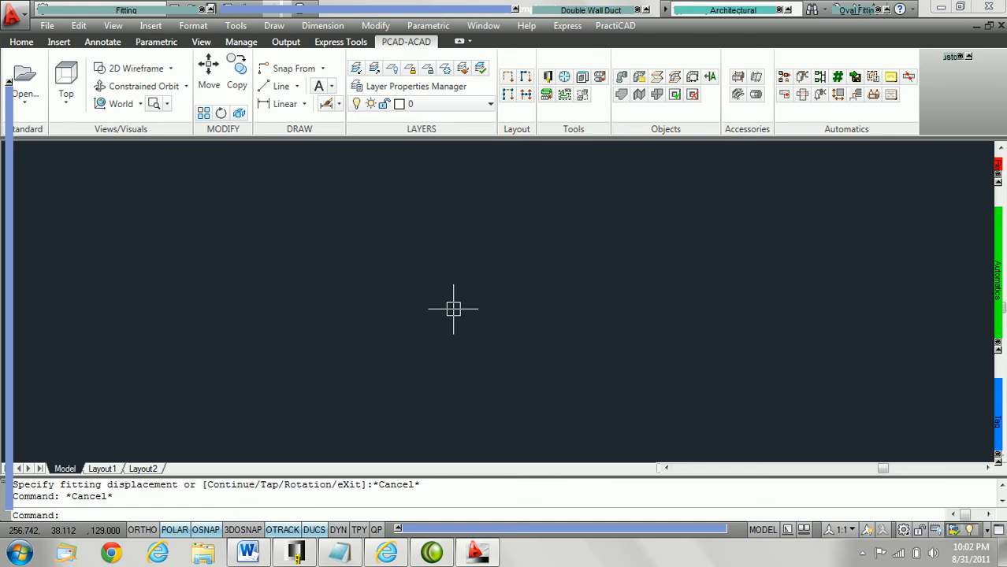
Start a rectangular straight duct fitting and check how its width, depth and length are displayed, then cancel placement
mouse_move(118, 10)
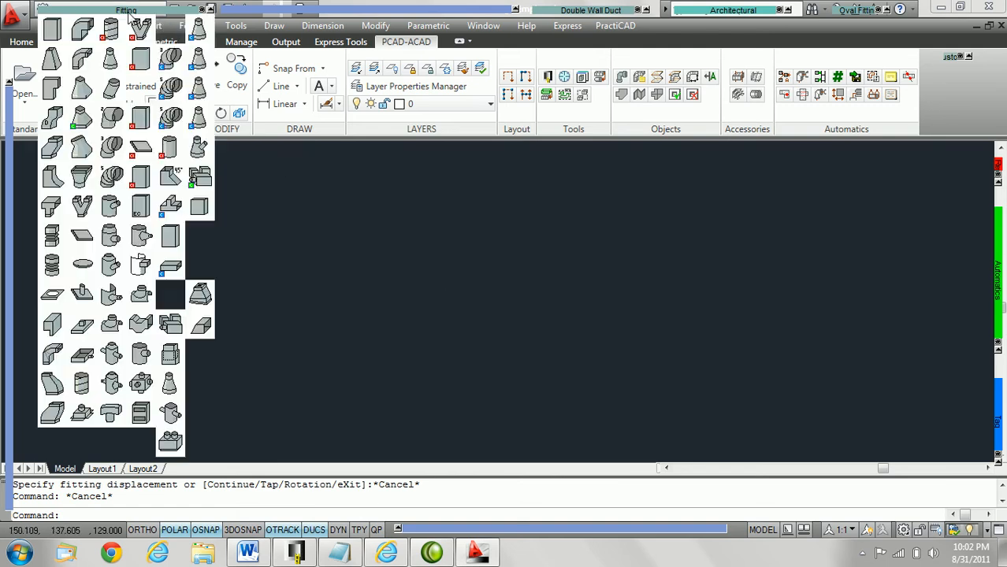
click(54, 31)
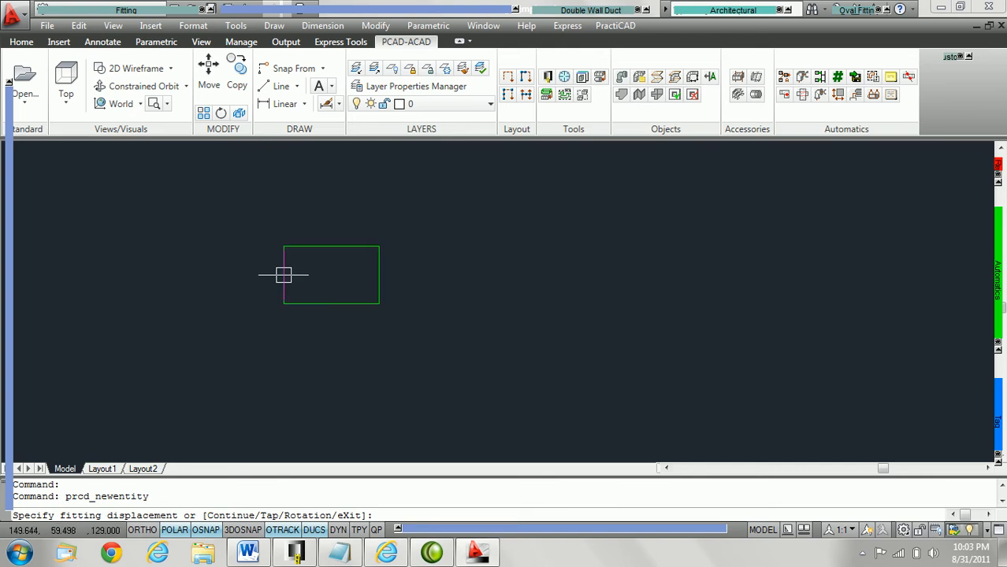
mouse_move(11, 228)
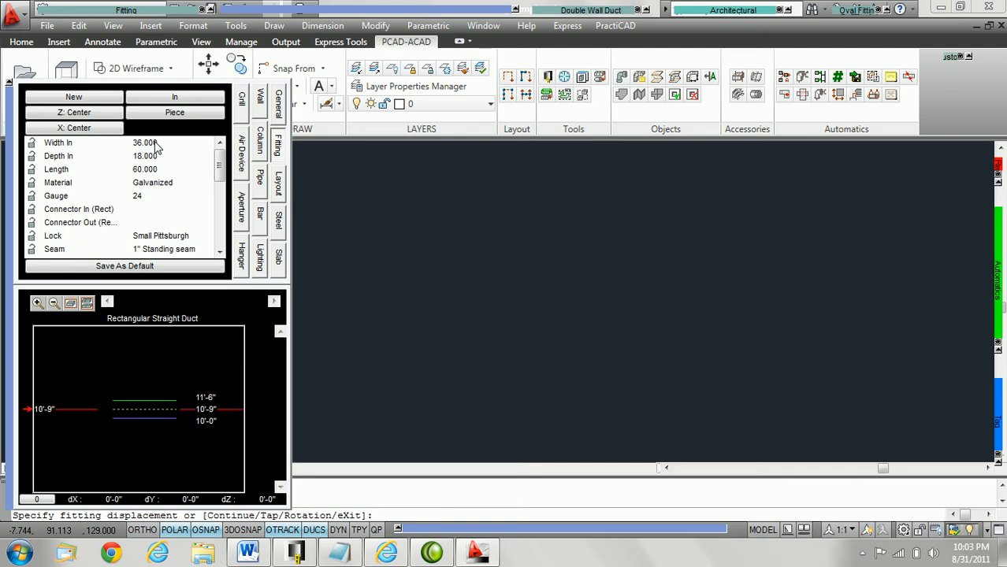
key(Escape)
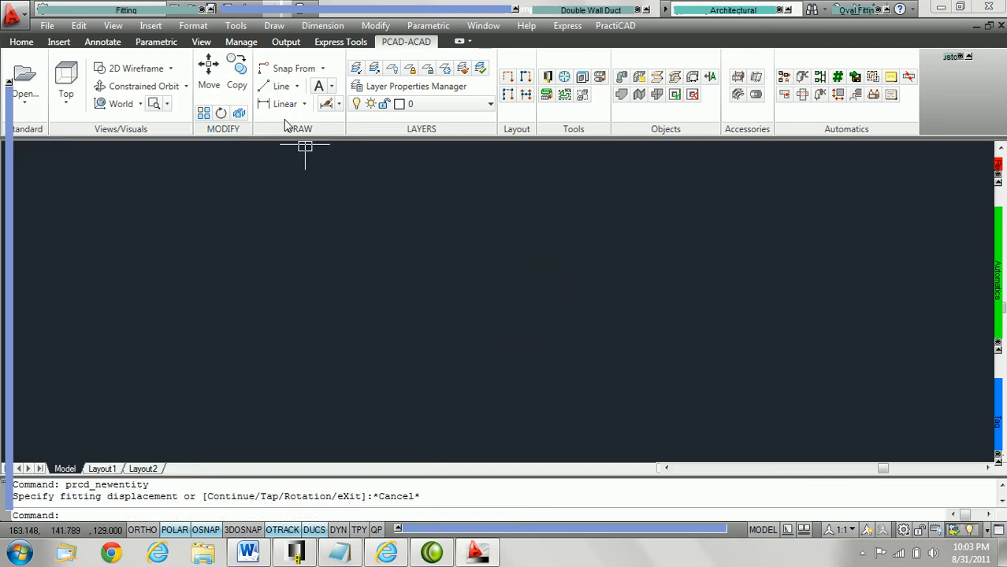
Set the drawing's length units to Architectural with a precision of 0'-0 1/8"
click(195, 26)
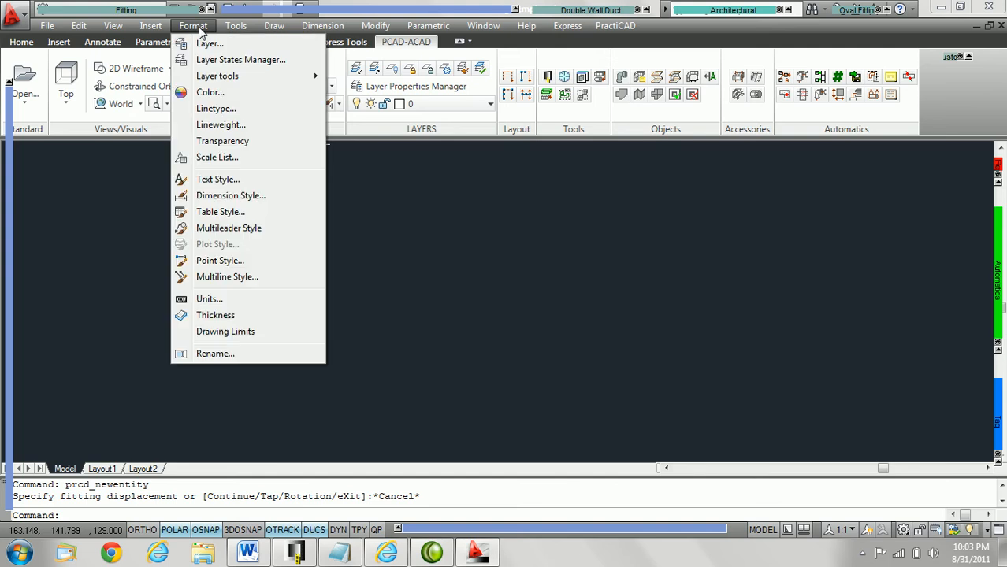
click(225, 300)
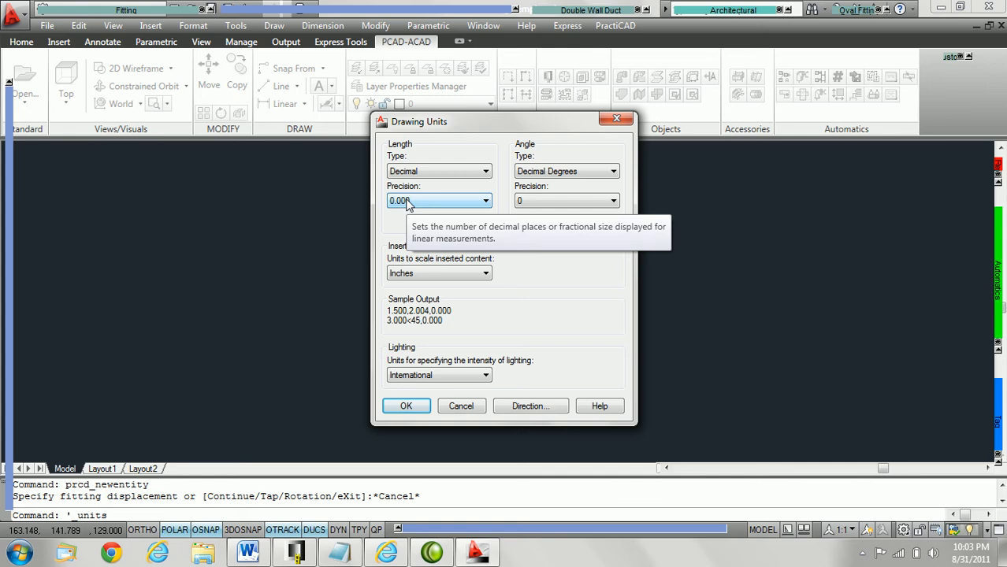
click(485, 171)
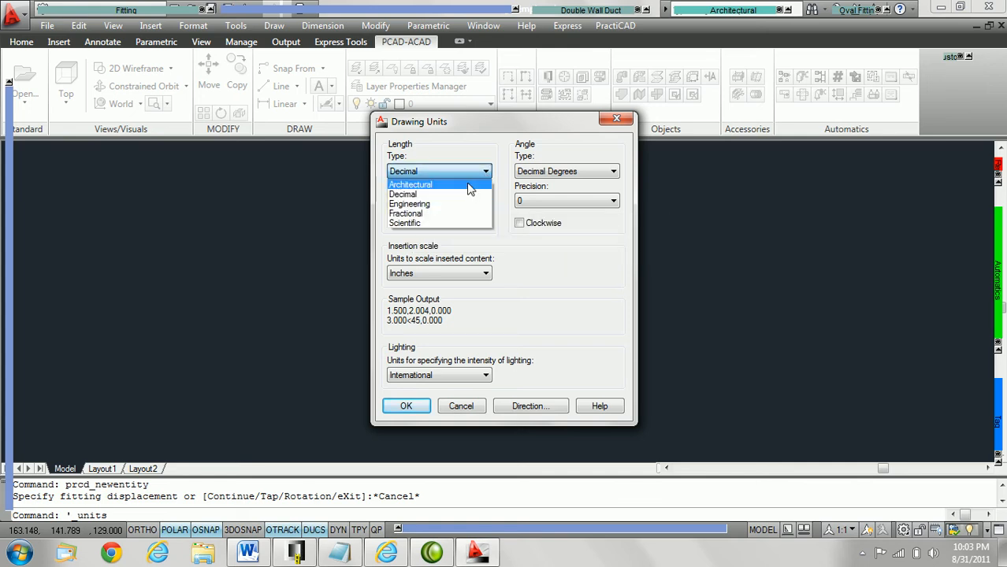
click(455, 187)
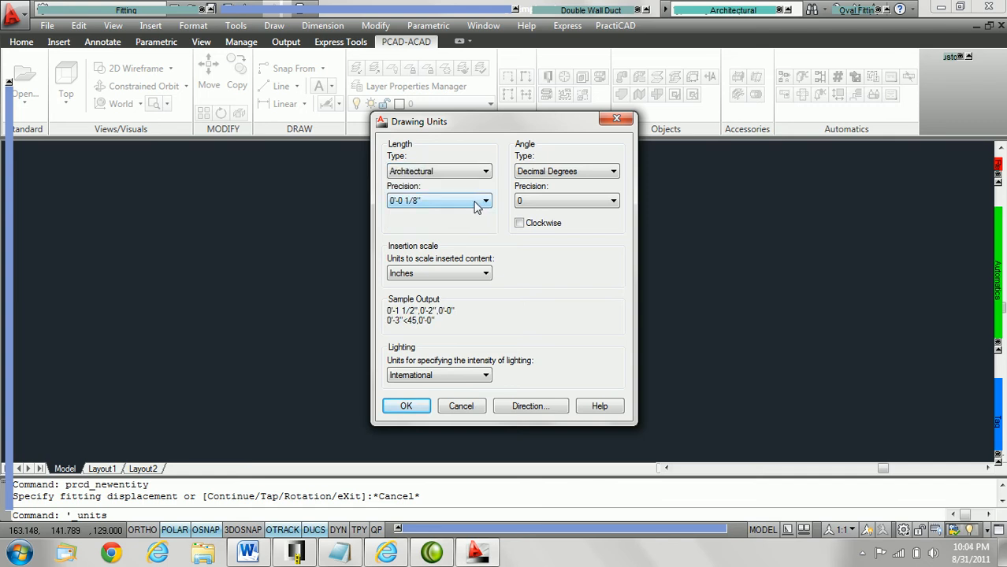
click(473, 202)
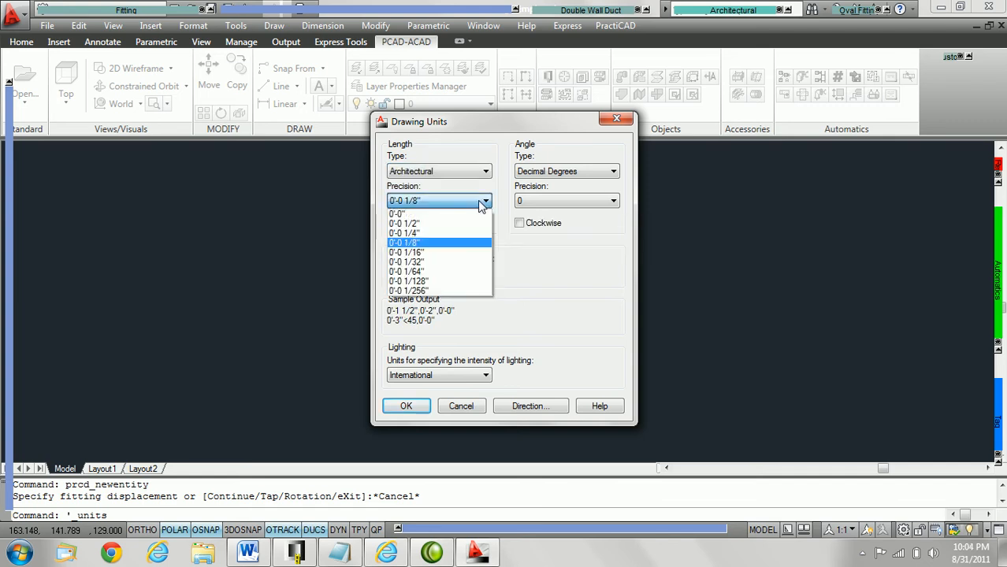
click(439, 244)
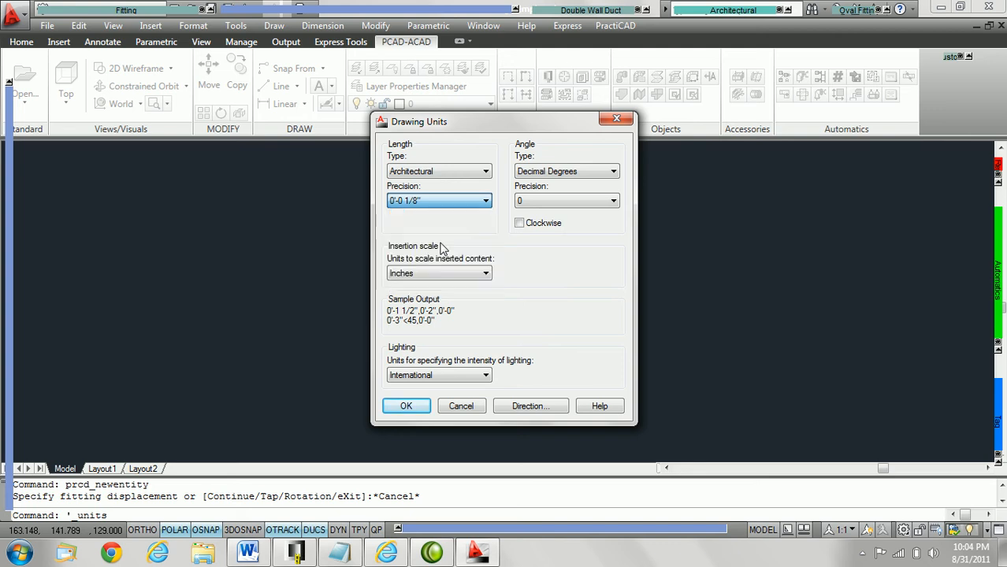
click(404, 406)
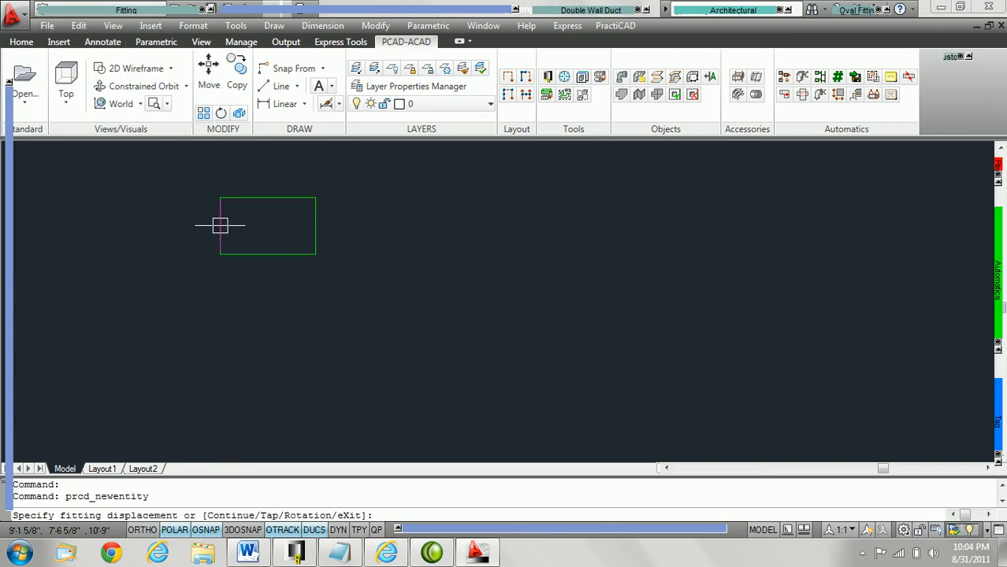
Place a rectangular straight duct with its Width In set to 48 in the drawing
mouse_move(13, 219)
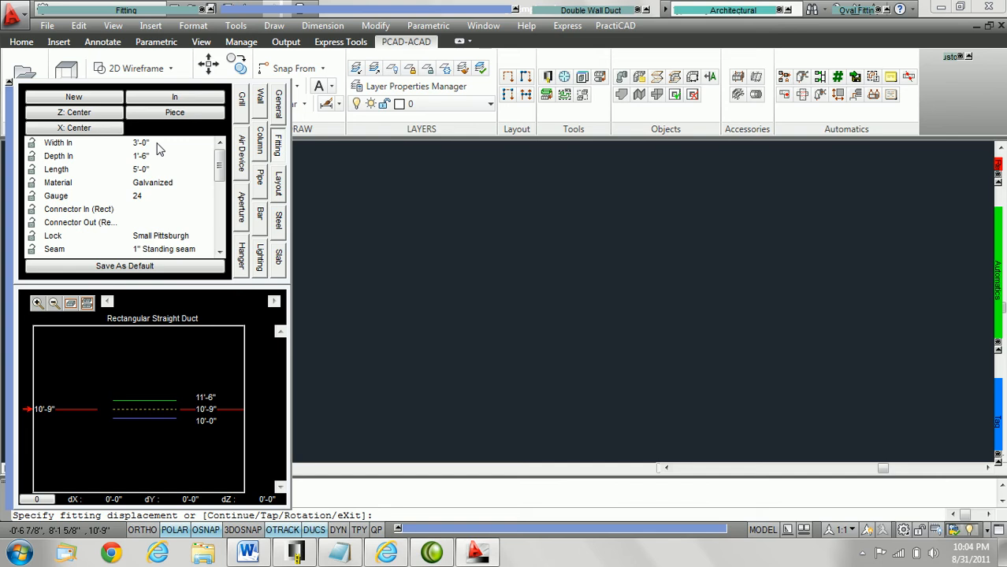
click(157, 143)
text(48)
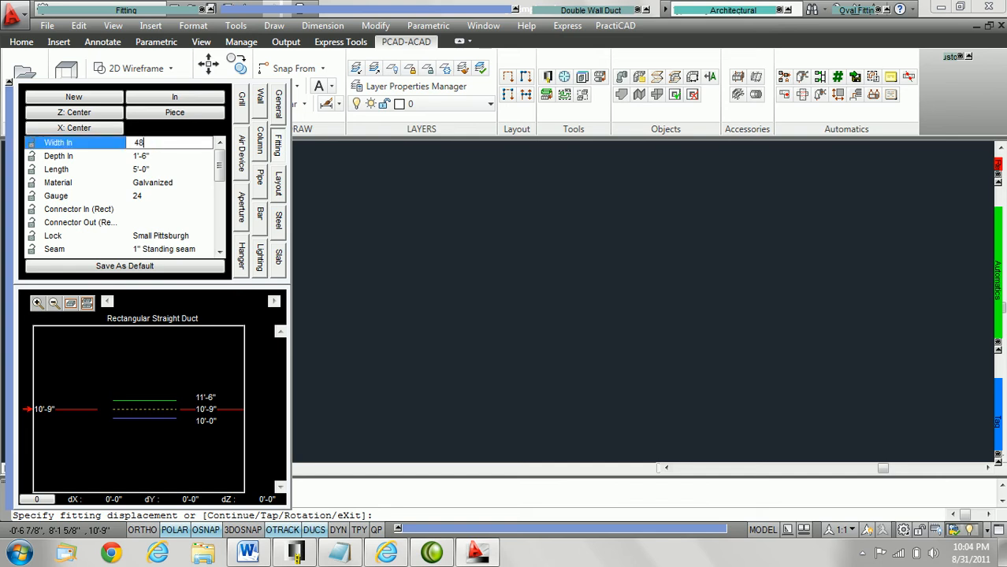
key(Return)
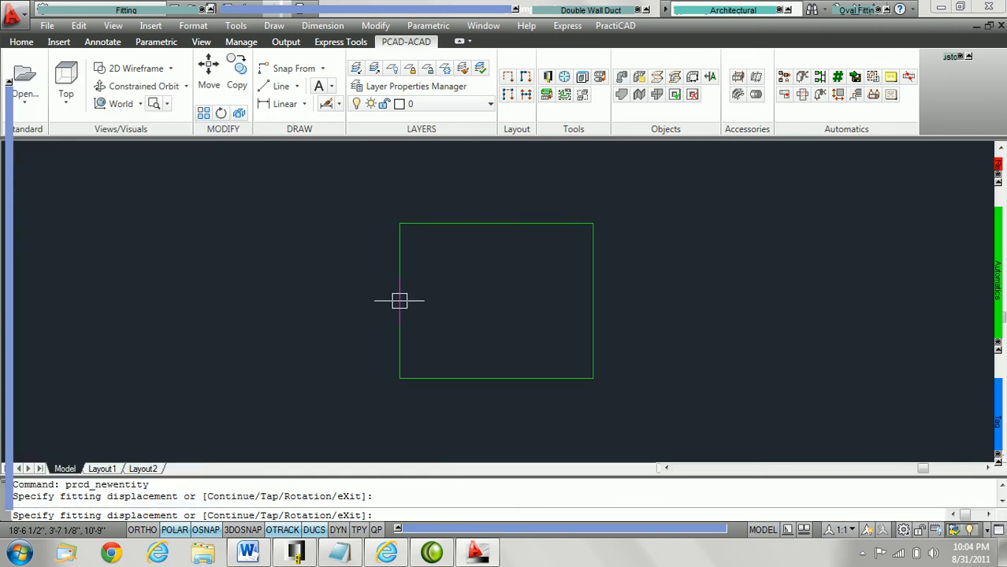
click(292, 289)
key(Return)
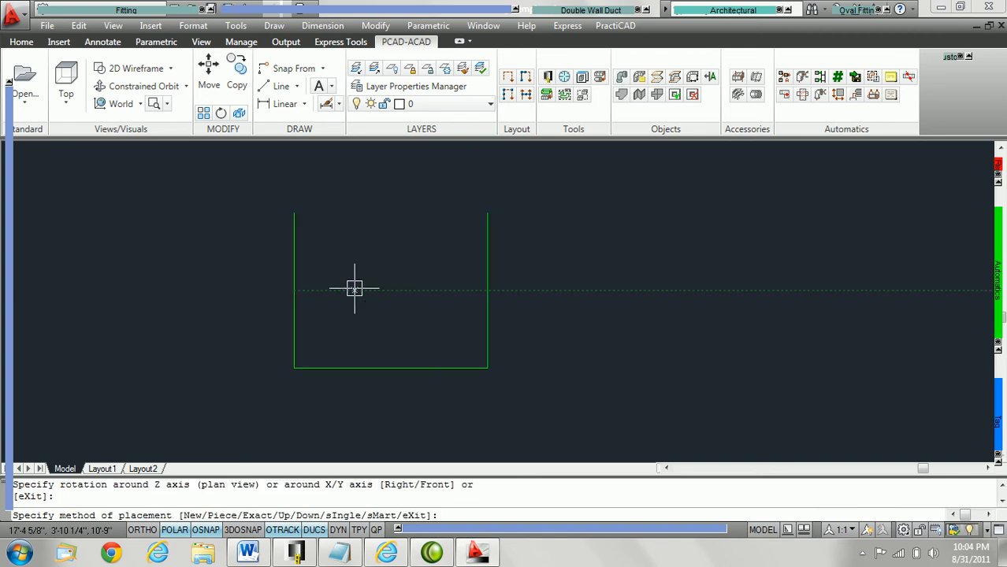
key(Return)
key(Escape)
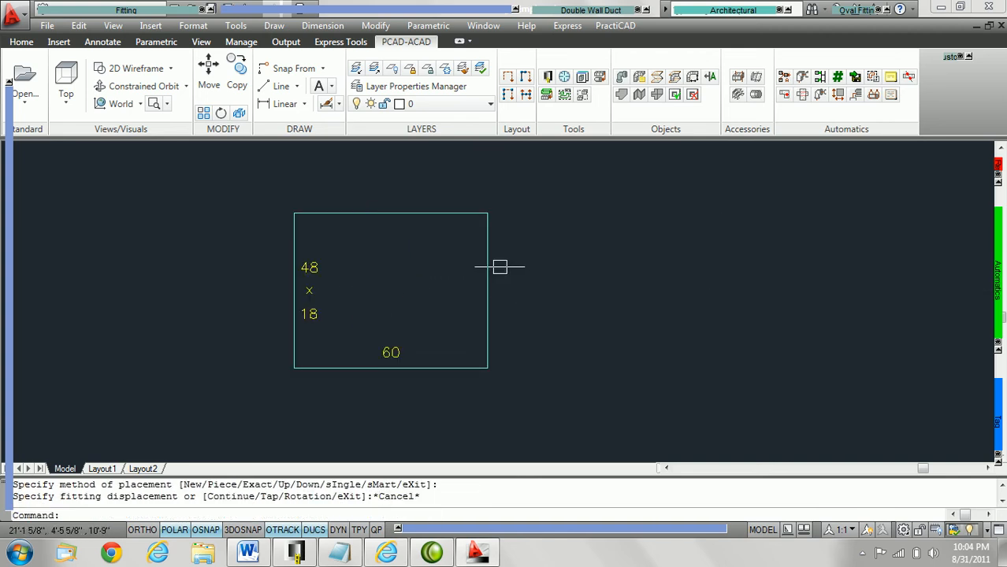
Examine the placed duct's geometry values in its properties, then deselect the duct
double_click(436, 212)
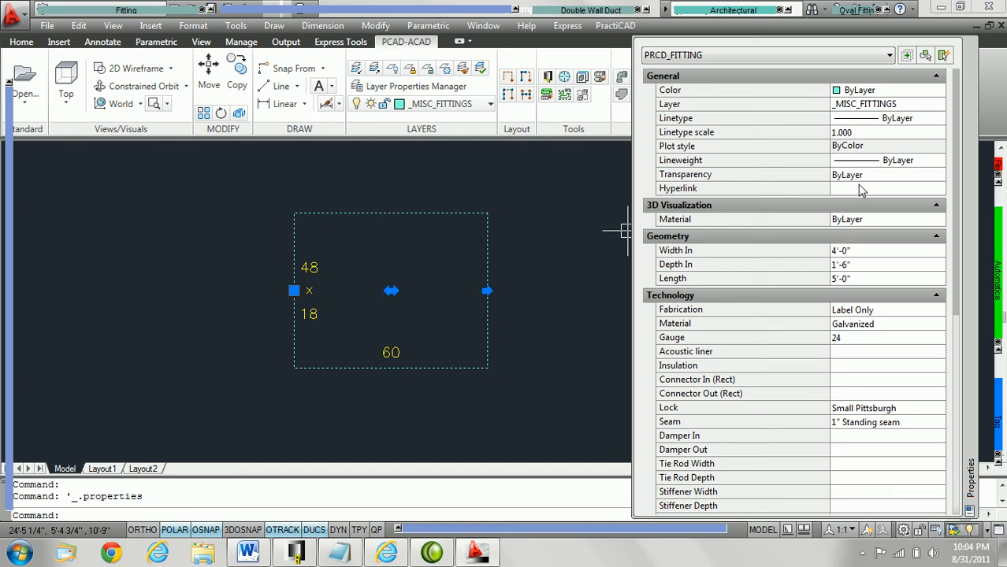
click(971, 50)
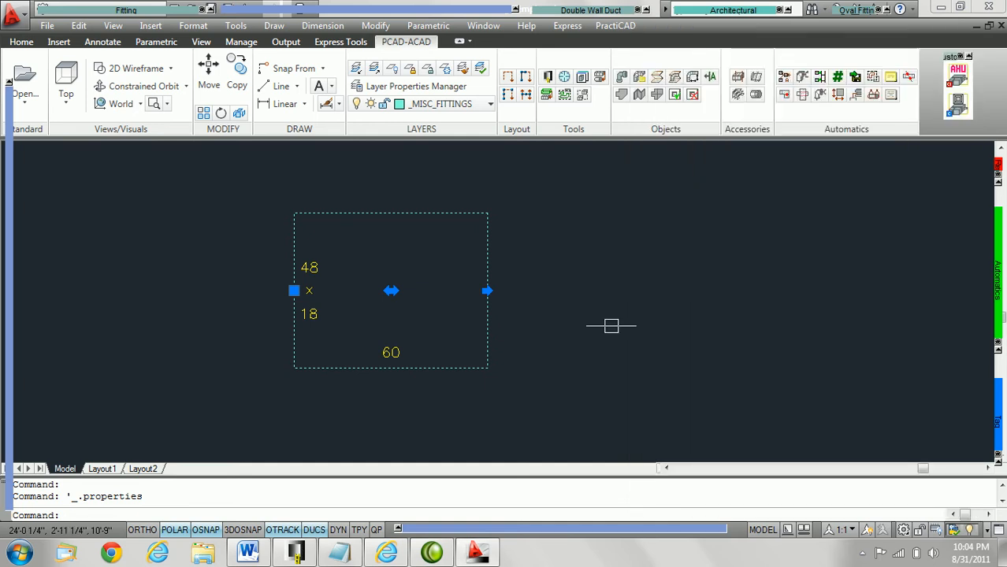
key(Escape)
Erase the rectangular duct from the model and save the drawing
scroll(547, 346, down, 2)
click(563, 386)
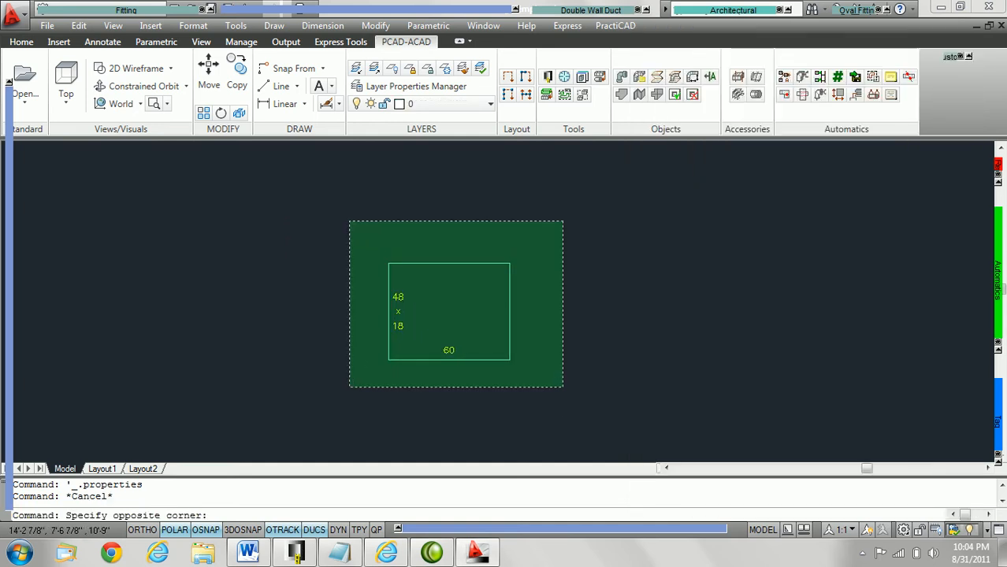
click(358, 224)
key(Delete)
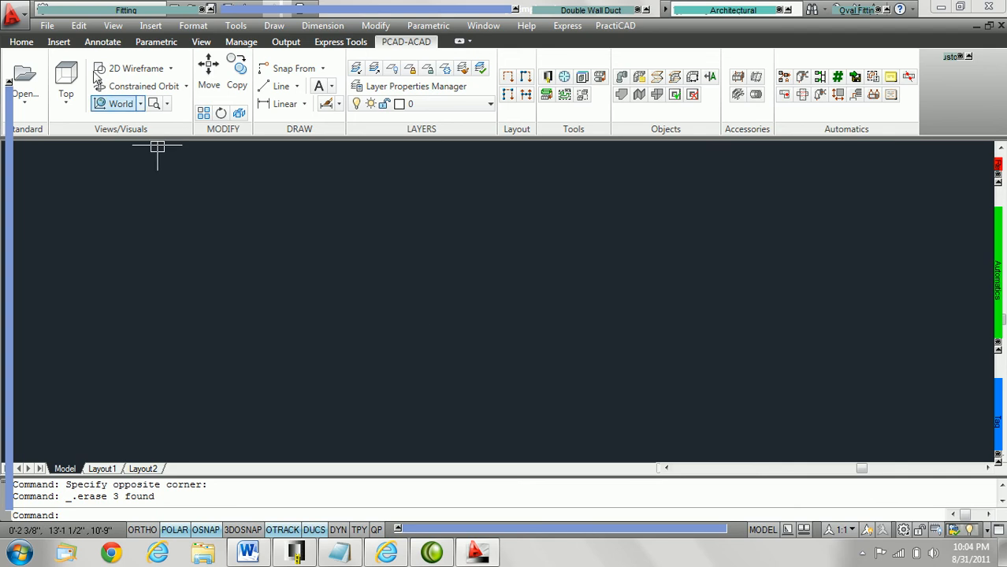
click(46, 28)
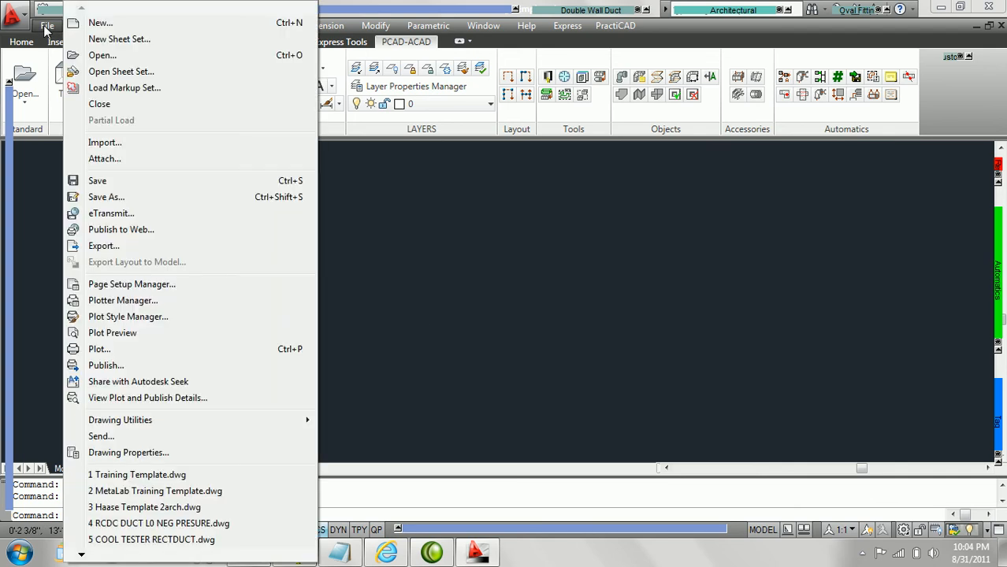
click(132, 181)
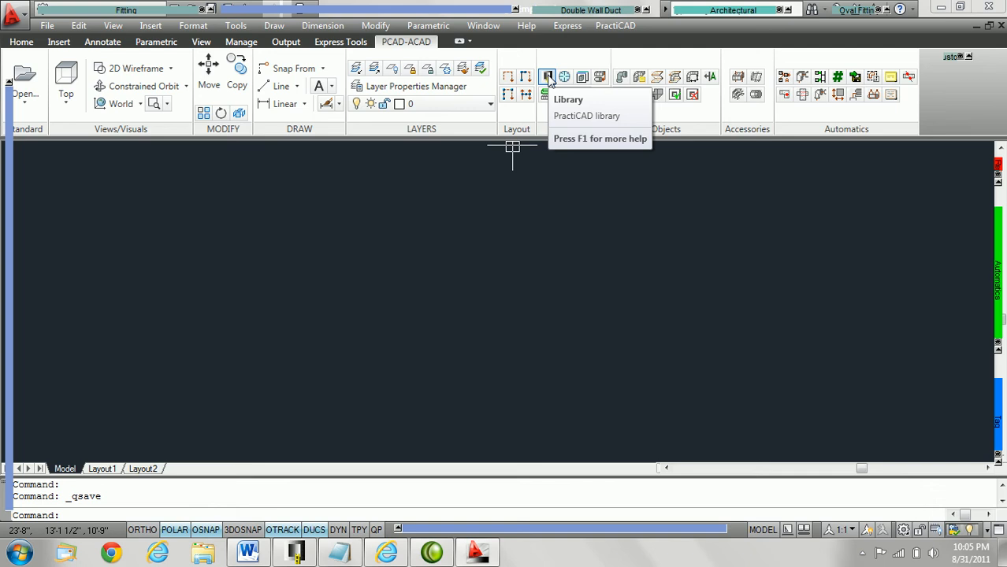
Set the drawing's length units to Decimal with a precision of 0.0
click(192, 27)
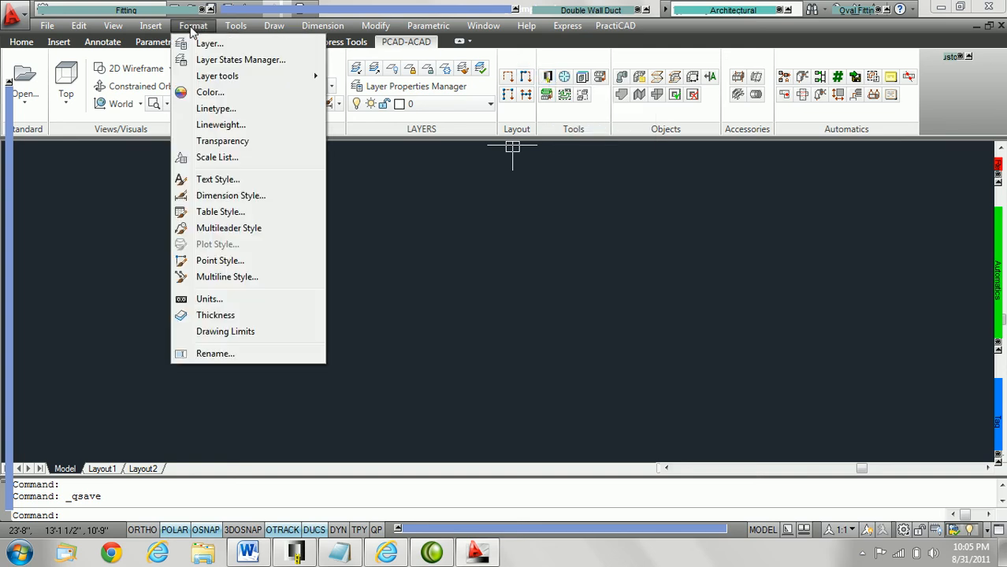
click(230, 300)
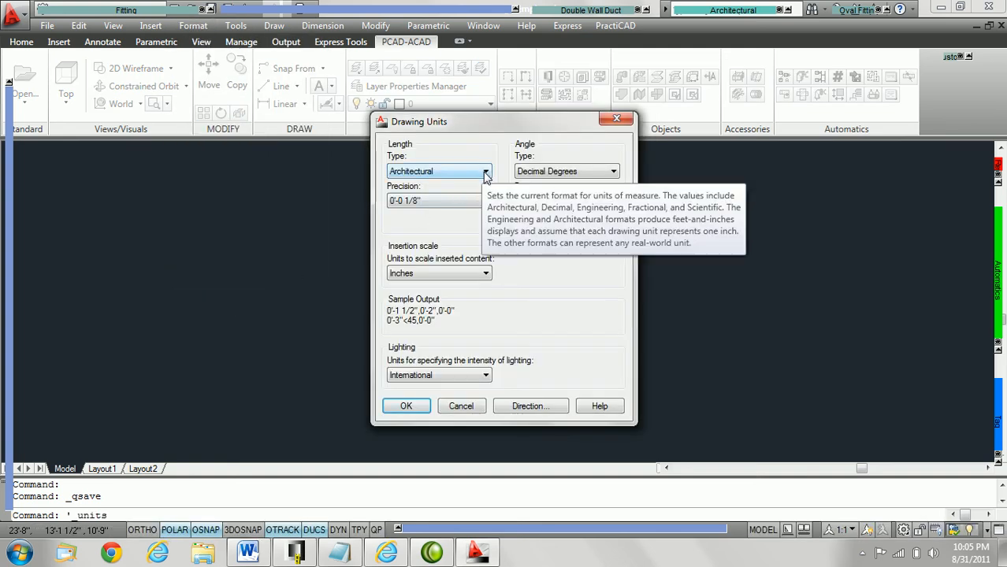
click(483, 171)
click(470, 195)
click(484, 201)
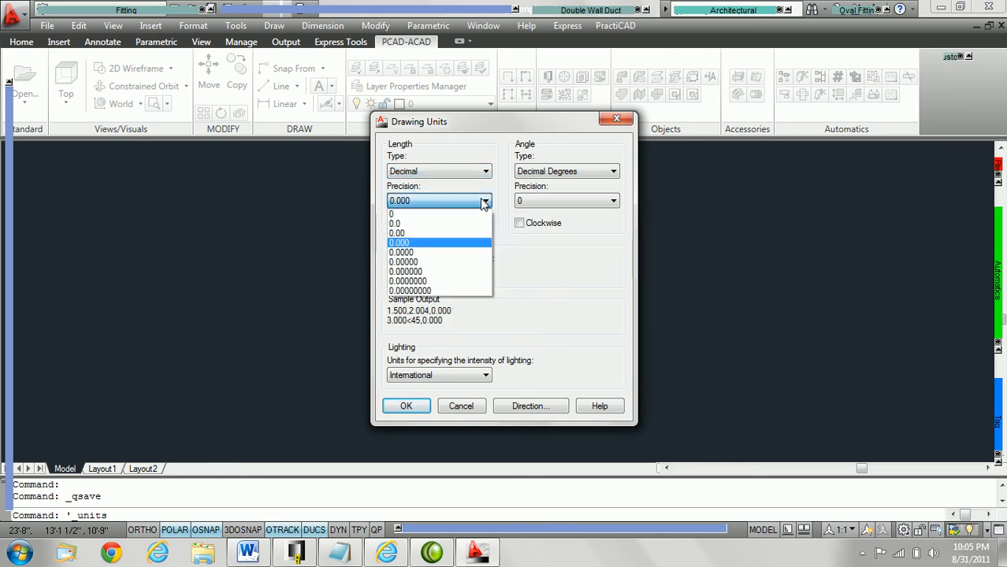
click(426, 226)
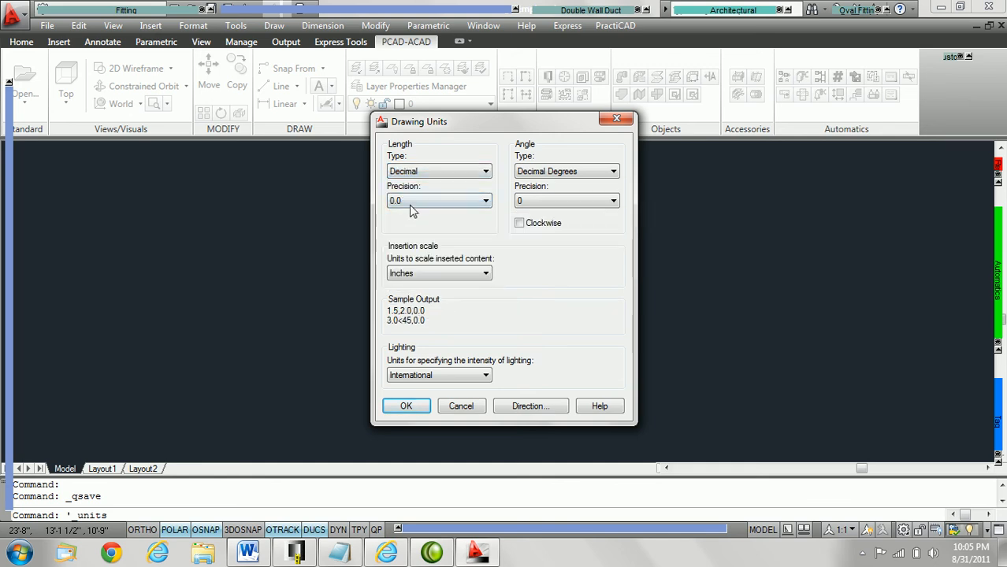
click(408, 409)
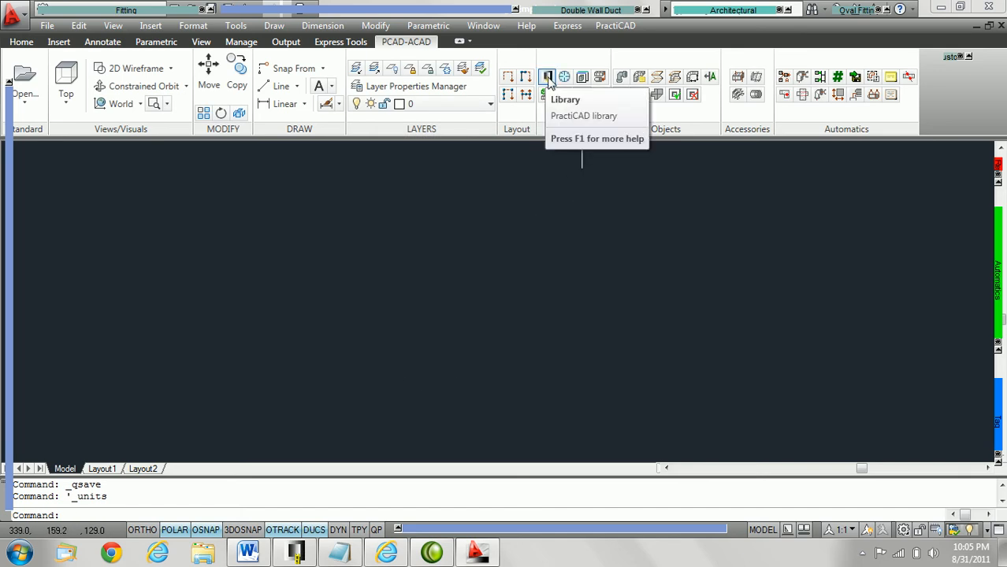
Add a new catalog with one new item to SD VAV Box (Round) with Straight in the PractiCAD library
click(548, 77)
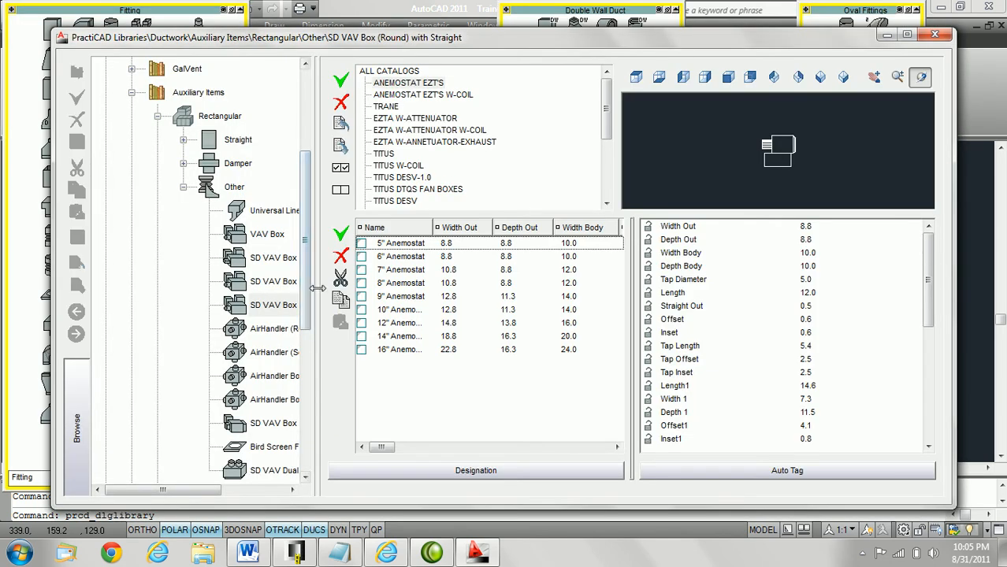
drag(324, 287, 336, 289)
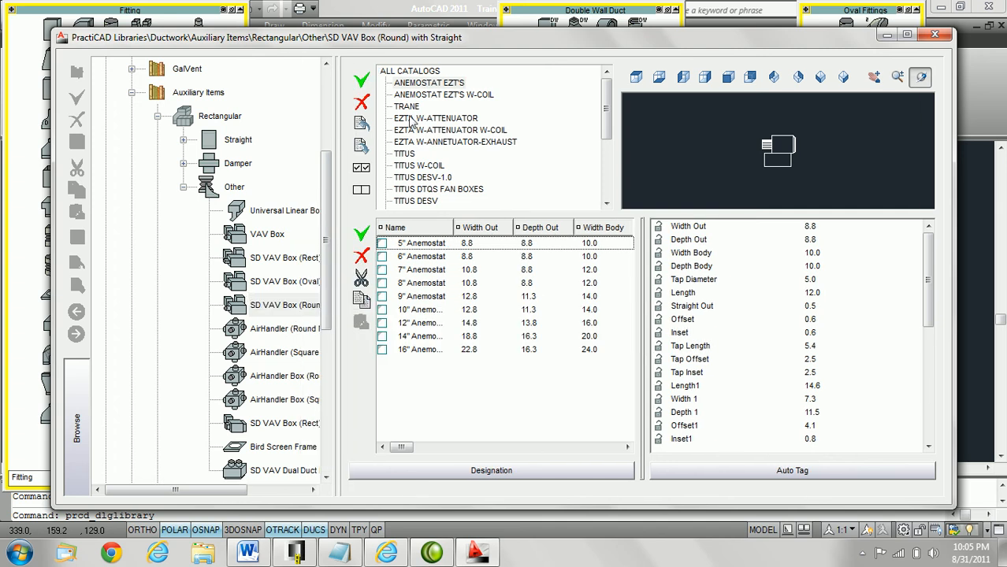
click(364, 81)
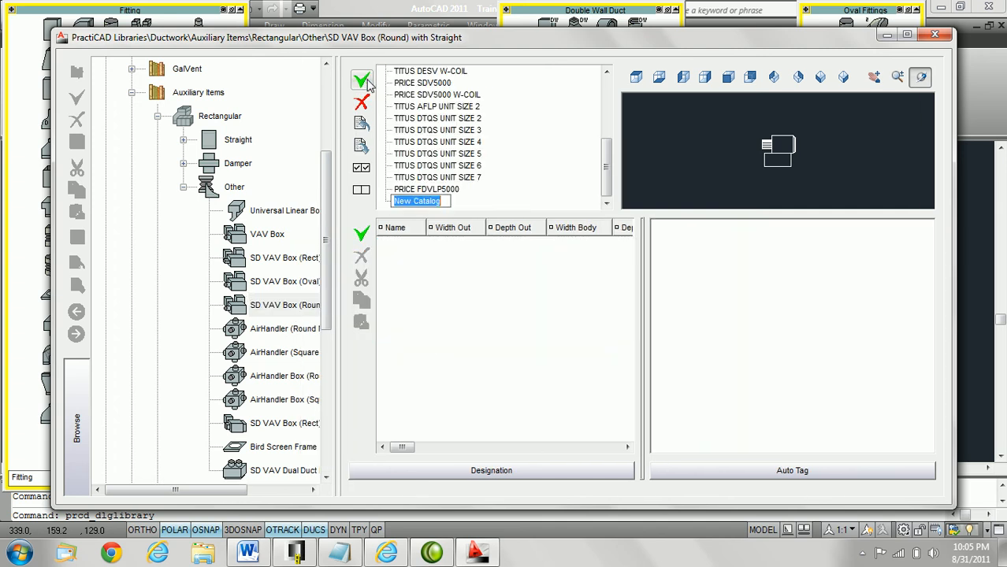
click(361, 234)
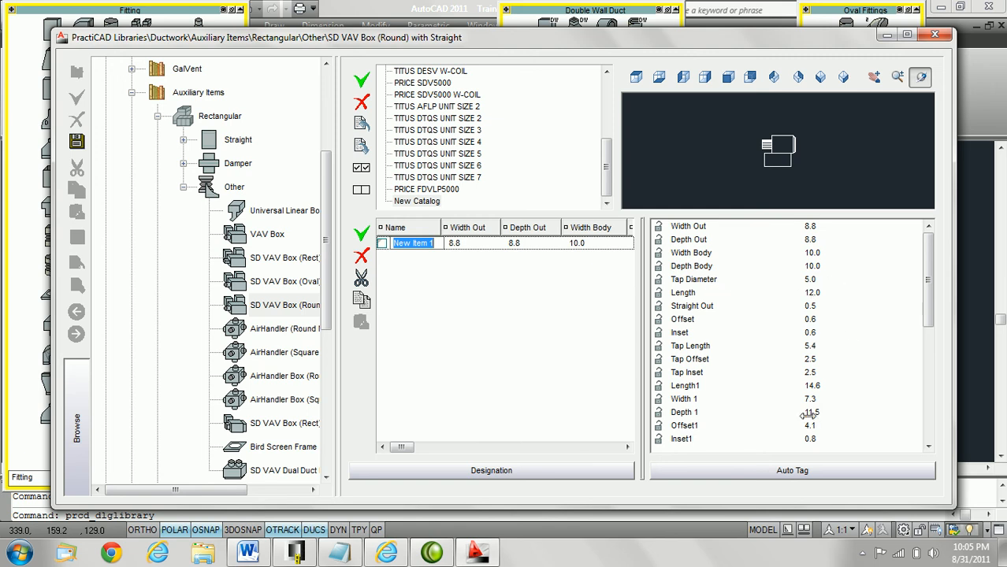
Set the new catalog item's Tap Offset to 2.875 and close the library without saving the changes
click(811, 359)
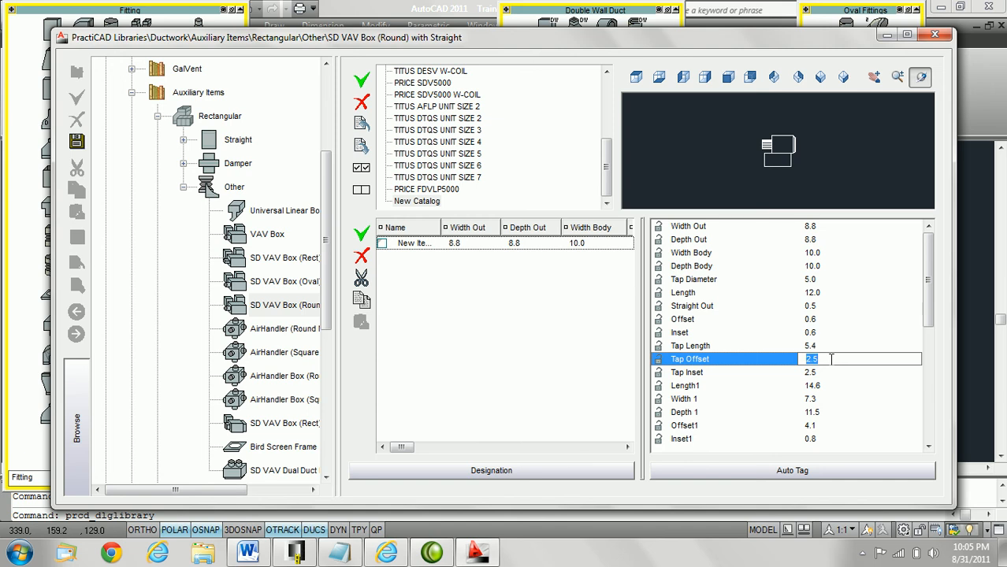
text(2.875)
key(Return)
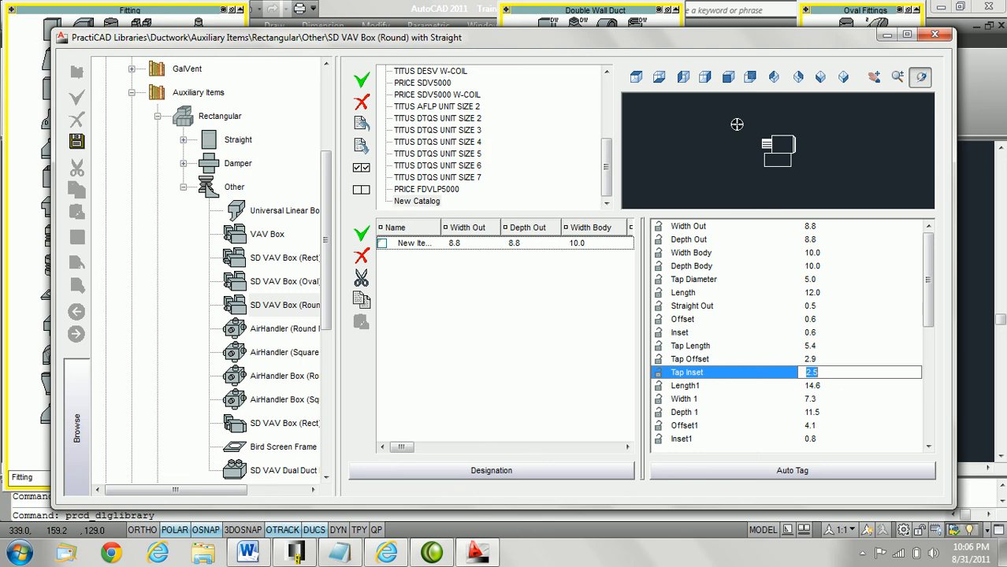
click(934, 34)
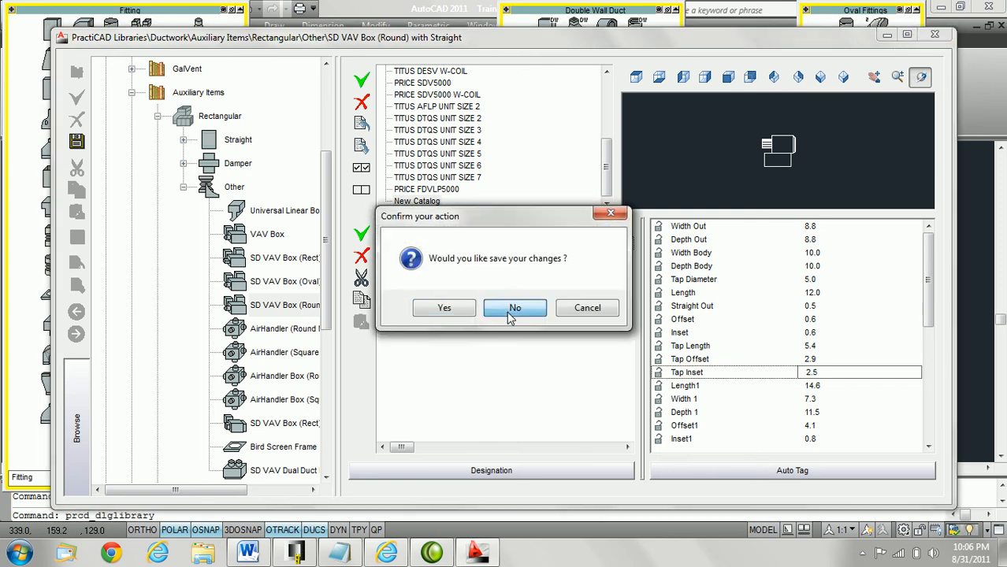
click(507, 309)
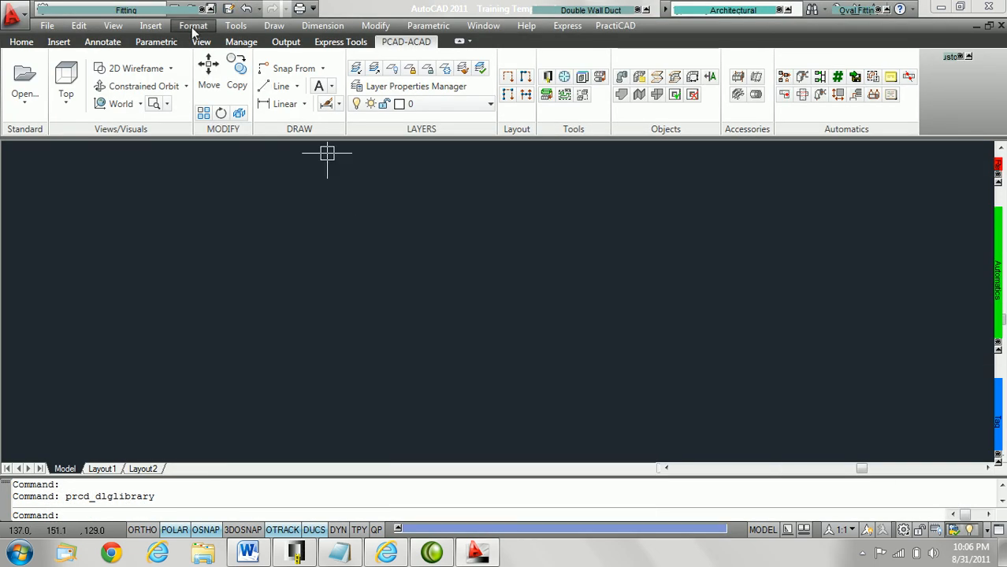
Set the drawing's Decimal length units to a precision of 0.000
click(193, 25)
click(224, 301)
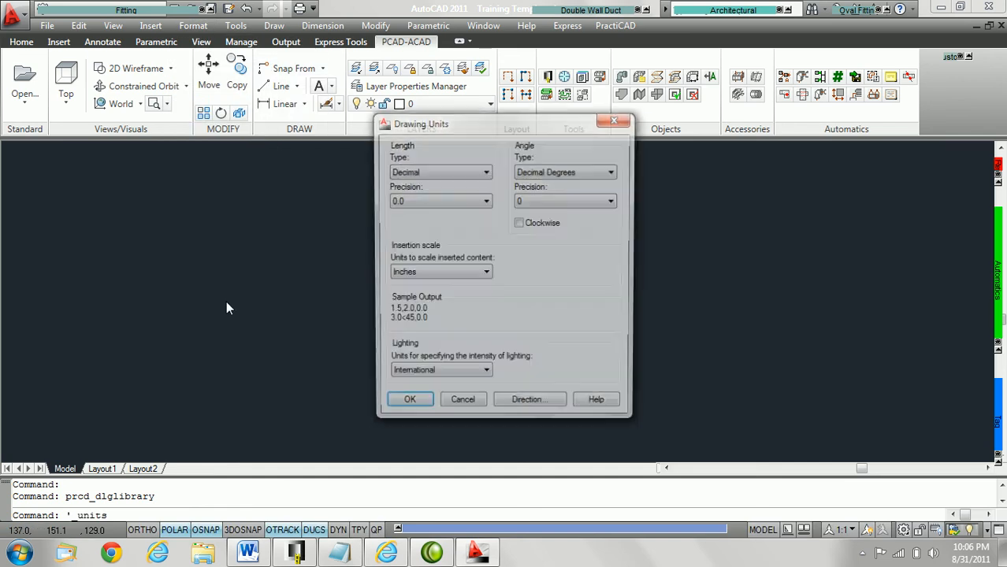
click(482, 202)
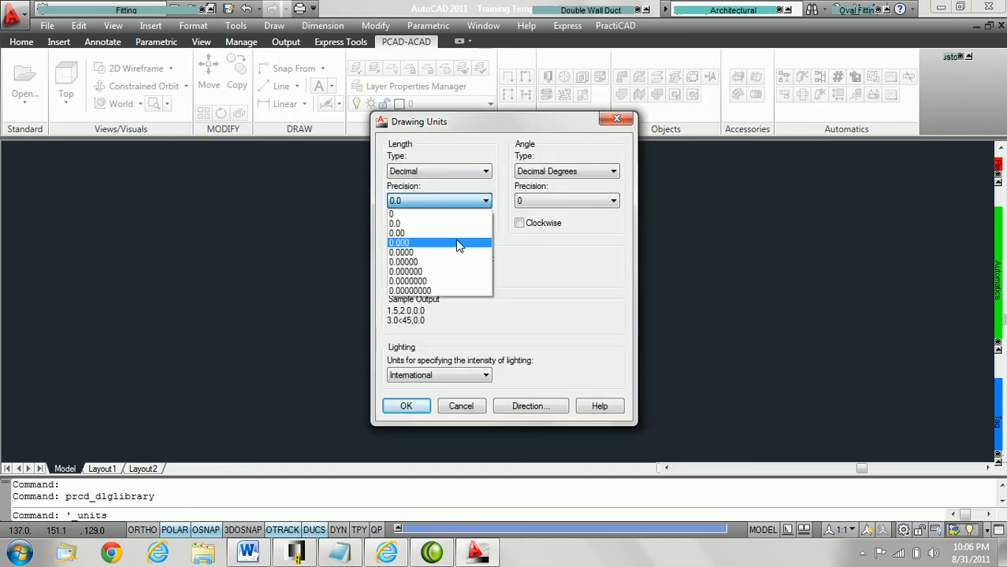
click(457, 243)
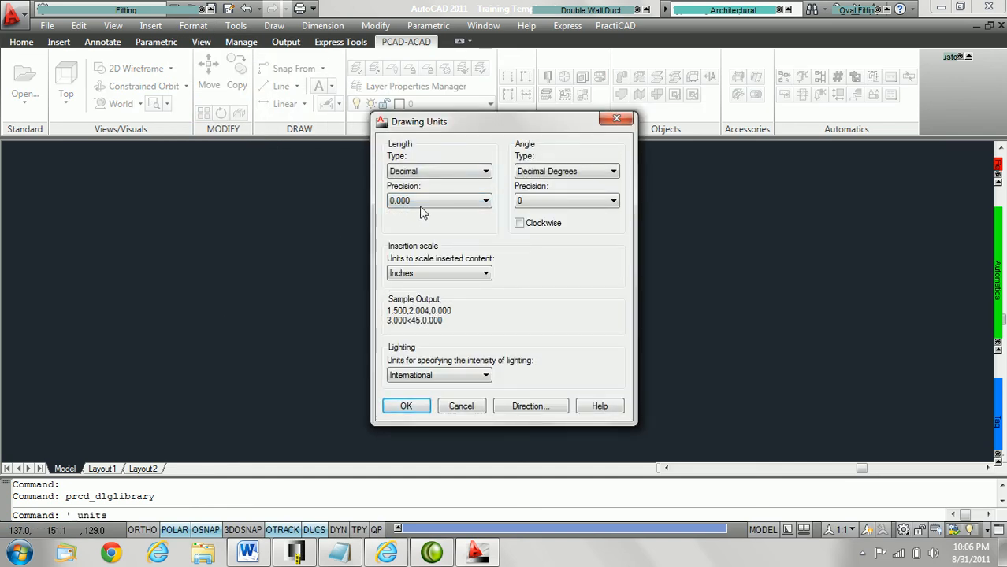
click(409, 408)
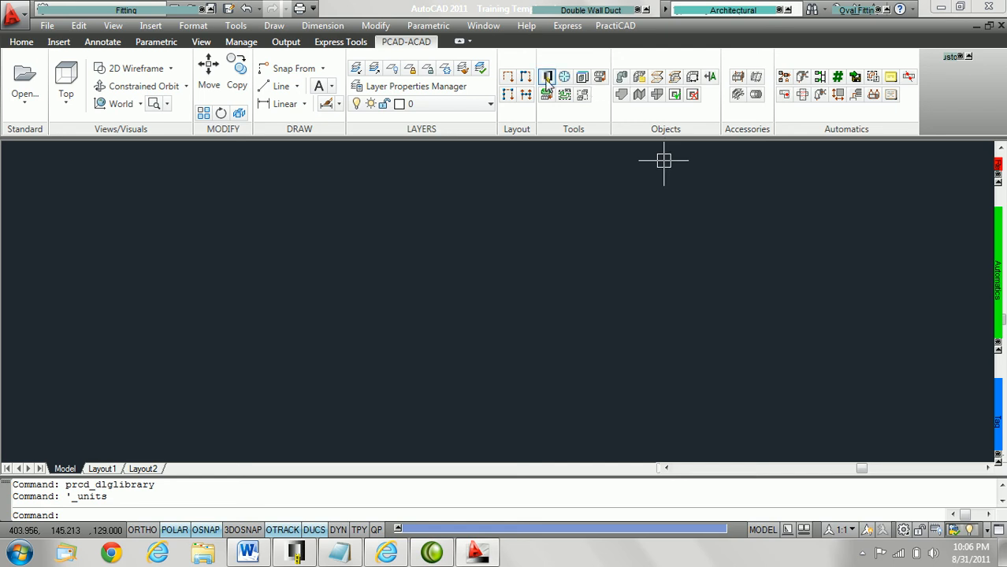
Reopen the PractiCAD library and add a new catalog containing one new item to SD VAV Box (Round) with Straight
click(547, 79)
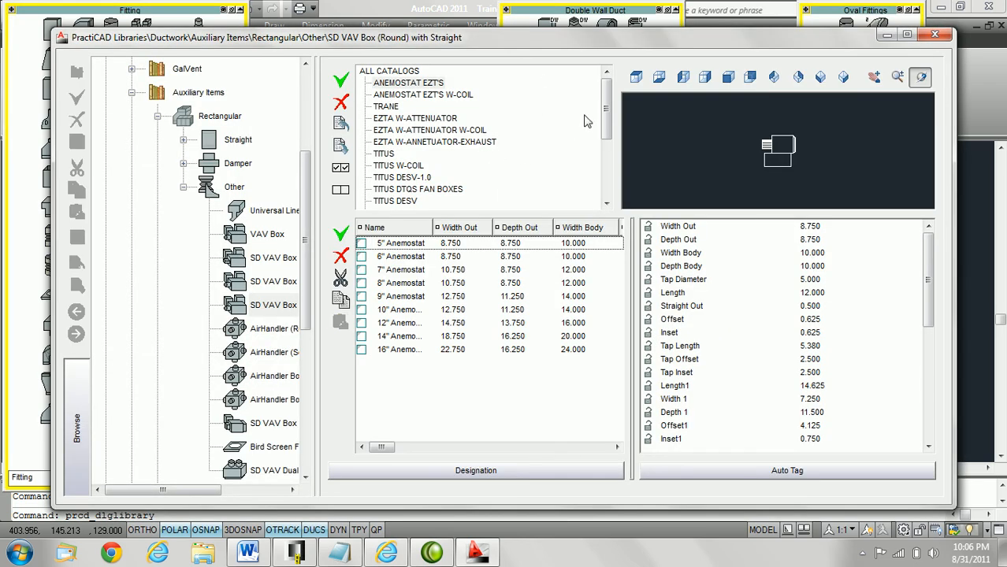
drag(604, 124, 604, 183)
click(340, 80)
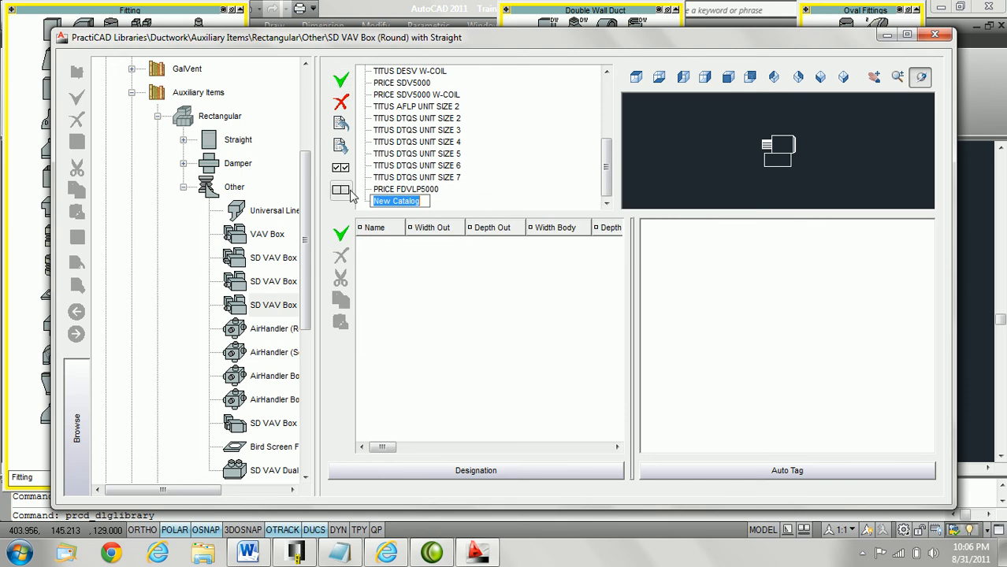
click(340, 234)
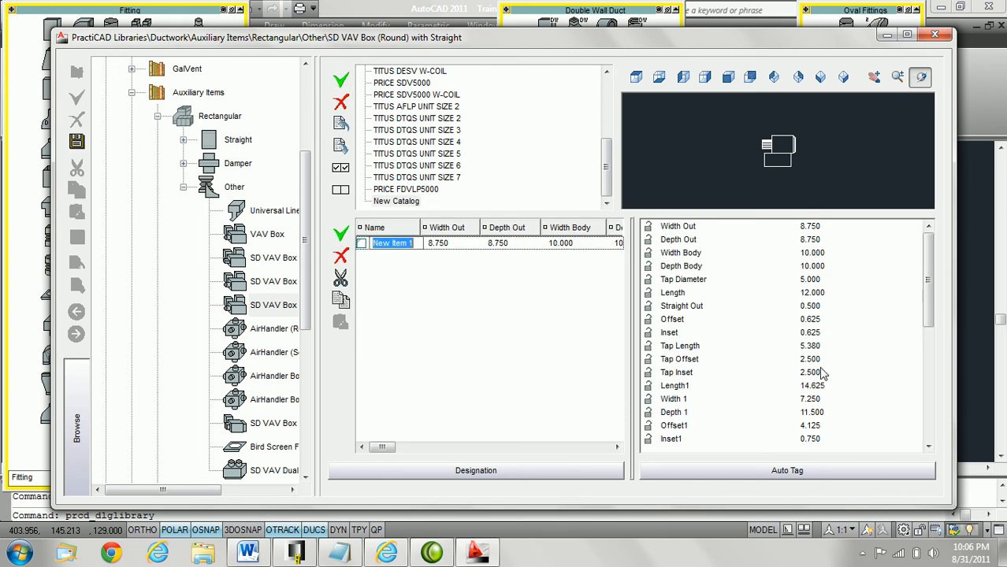
Set the Tap Offset of the new SD VAV Box catalog item to 2.875
click(819, 360)
text(2.875)
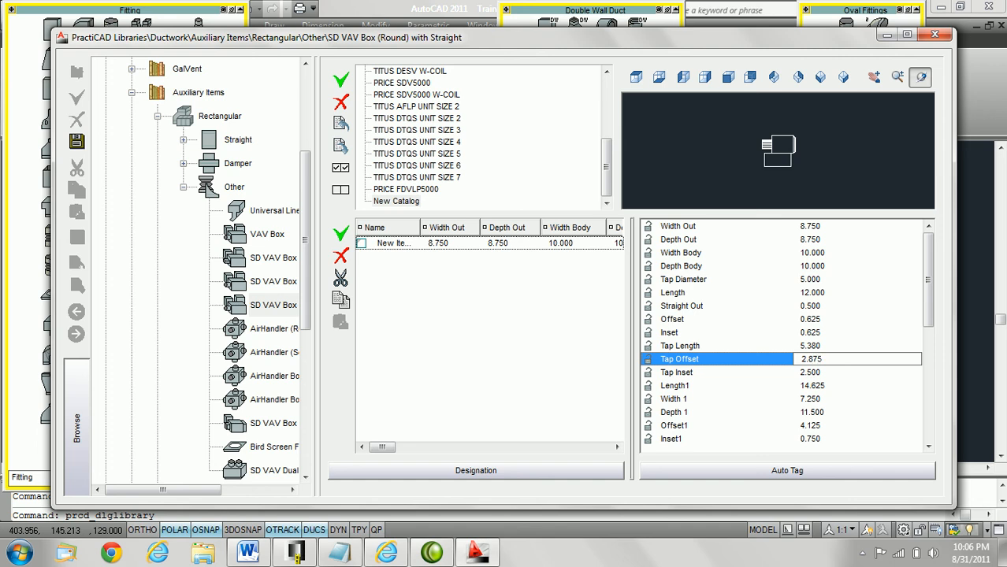
key(Return)
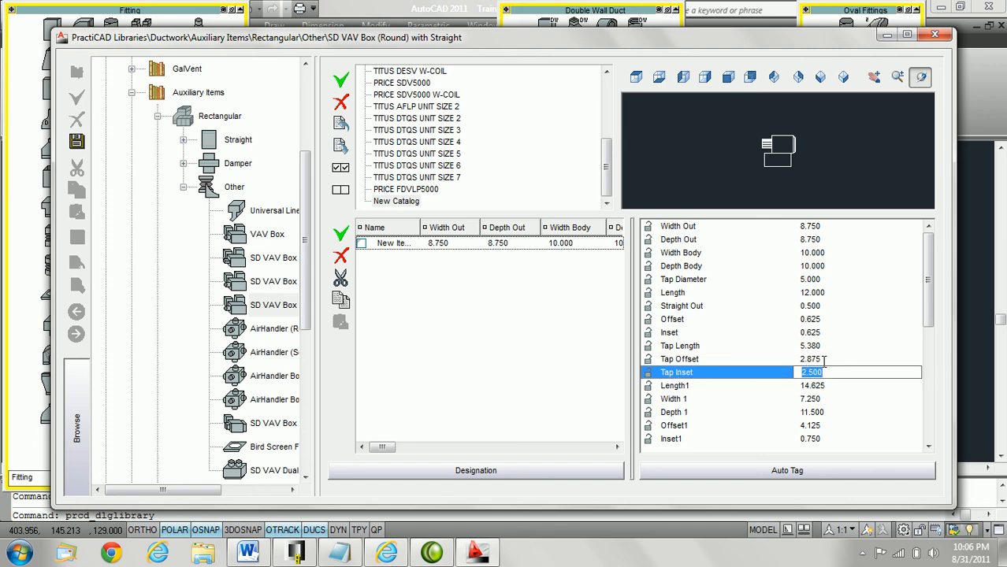